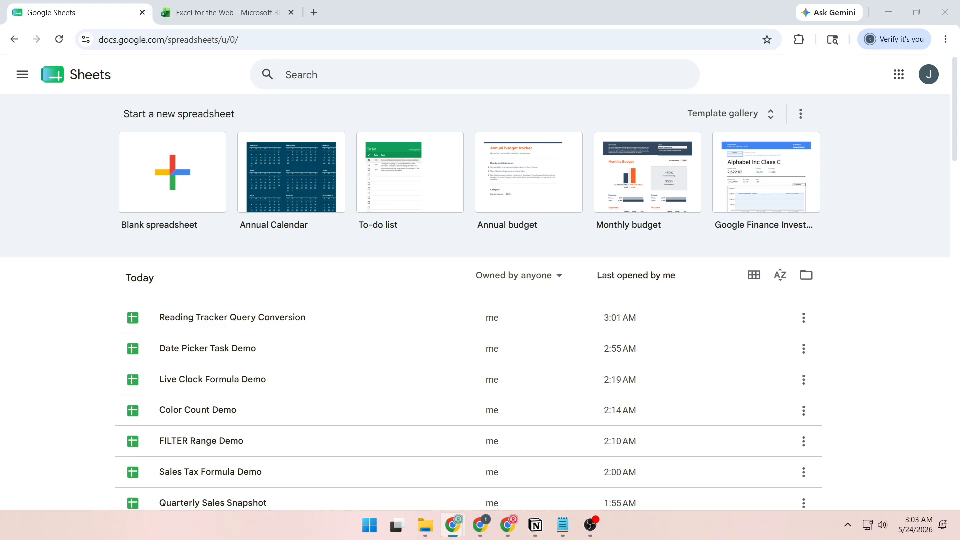
Open the Reading Tracker Query Conversion spreadsheet and select its header row A1:F1 to review the columns.
left_click(222, 44)
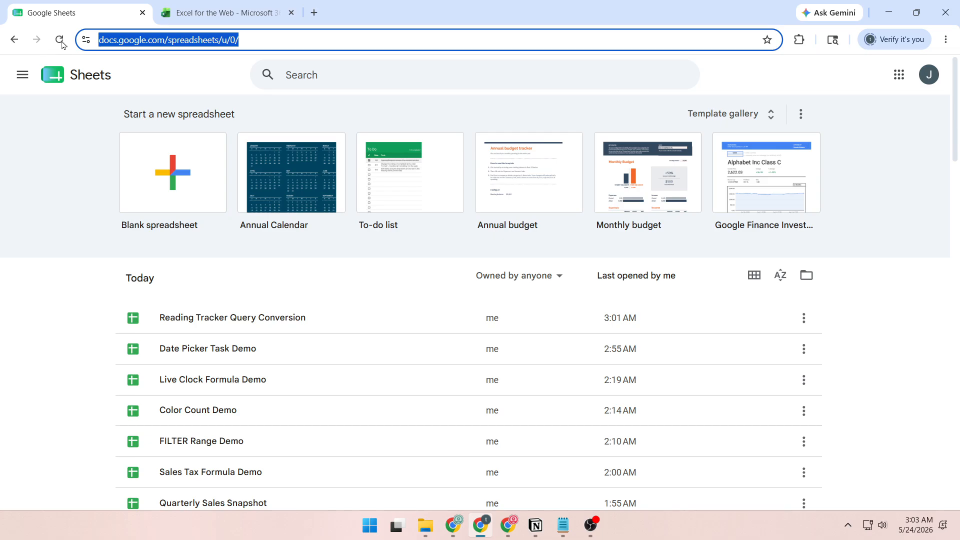
left_click(235, 325)
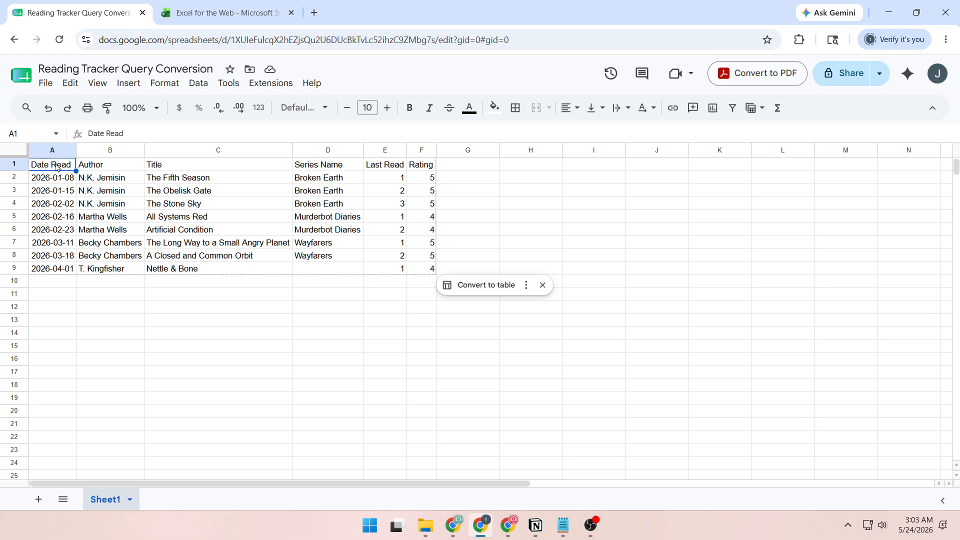
left_click_drag(56, 167, 423, 168)
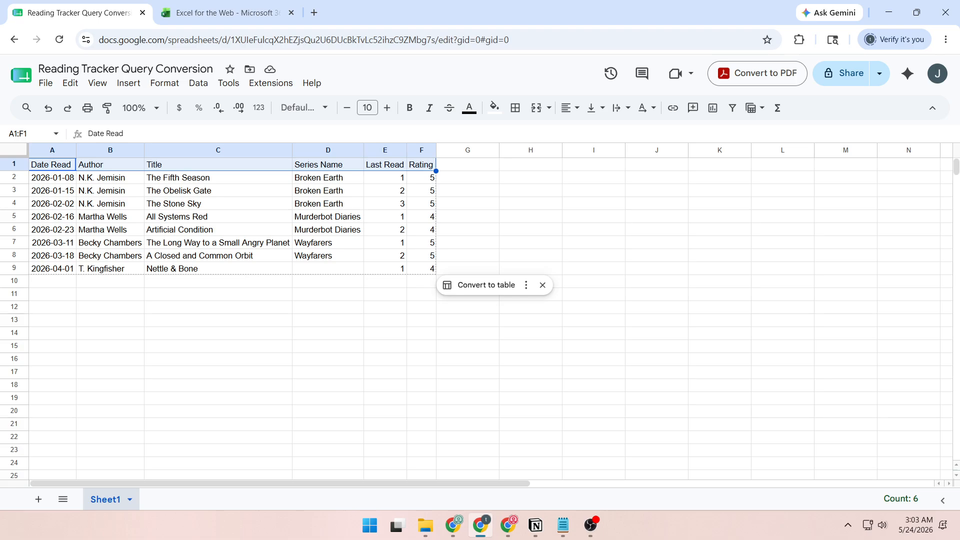
key("alt+Tab")
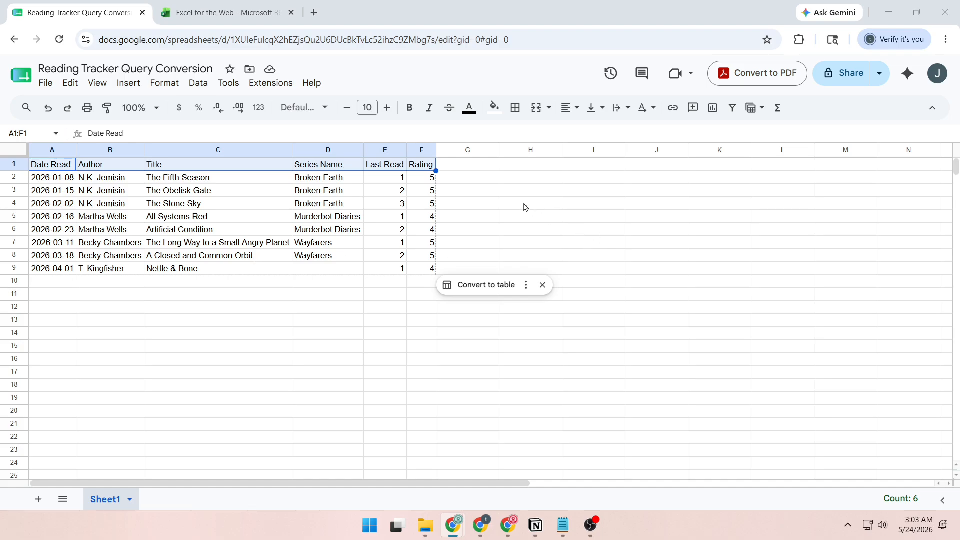
Enter in G2 a QUERY of A:F selecting D, B, max(E) for non-null A and D, grouped by D, B, labelled Series Name, Author, Last Read.
left_click(481, 183)
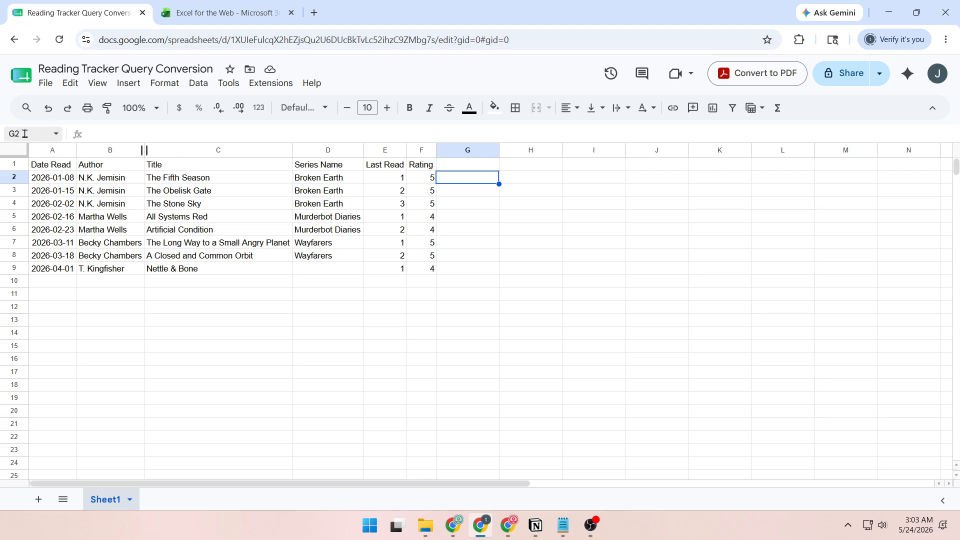
left_click(156, 135)
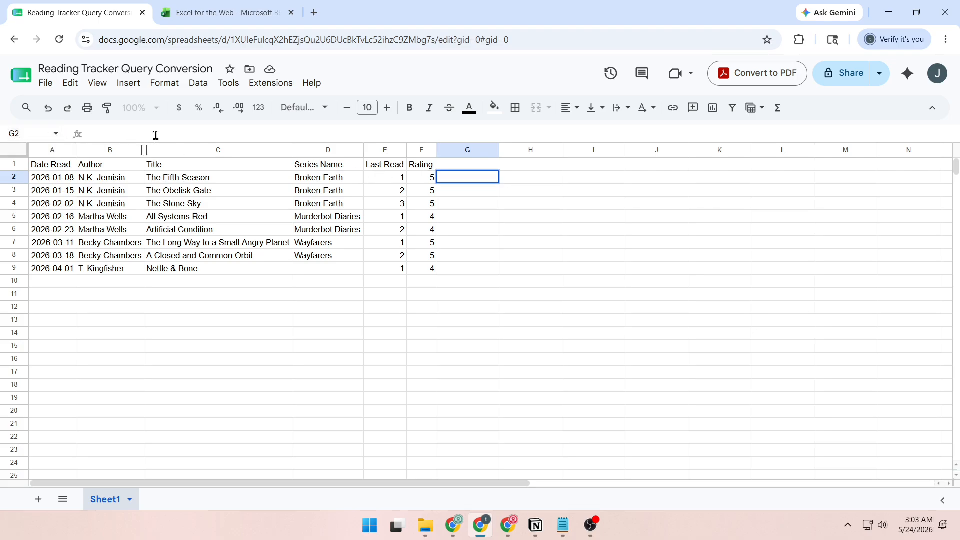
type("=QUERY(A:F,\"select D, B, max(E) where A is not null and D is not null group by D, B label D 'Series Name', B 'Author', max(E) 'Last Read'\",1)")
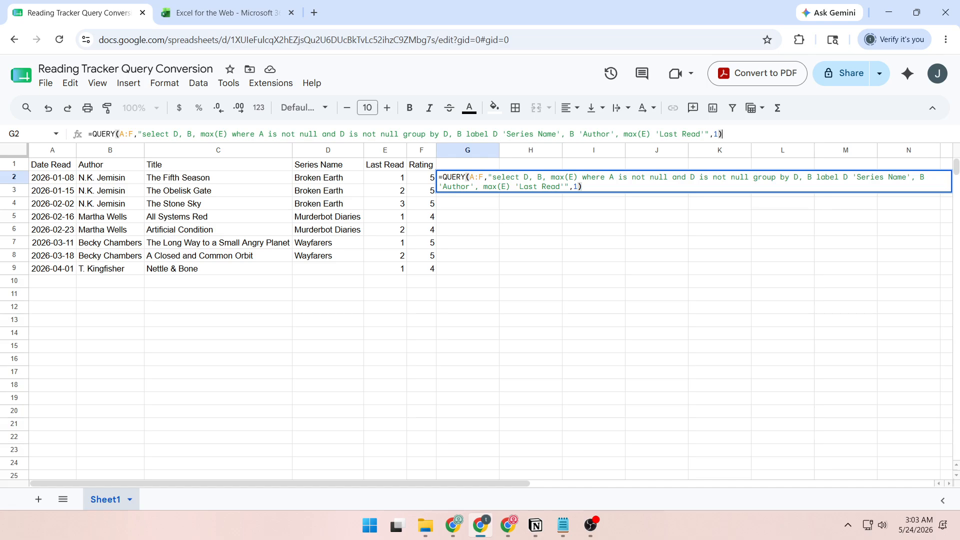
key("alt+Tab")
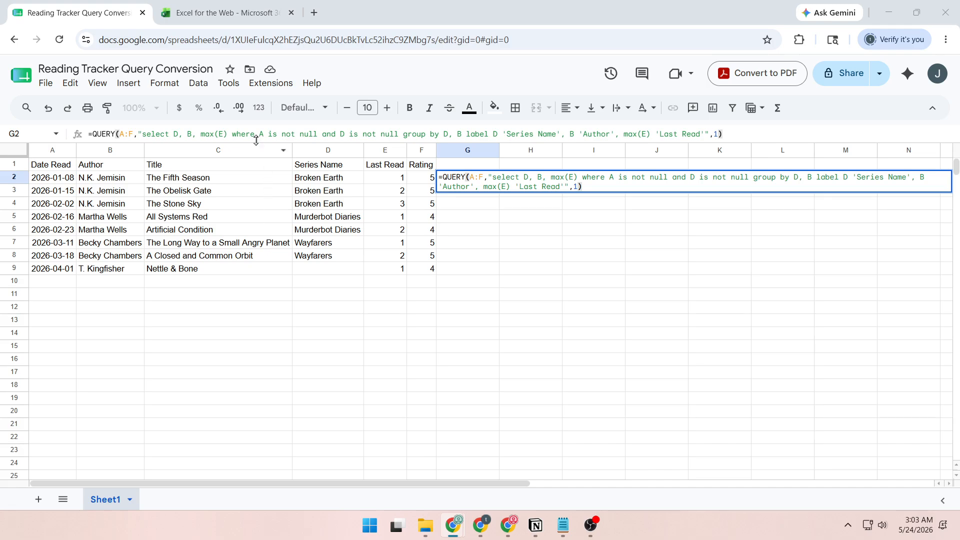
left_click_drag(143, 132, 399, 136)
left_click(240, 134)
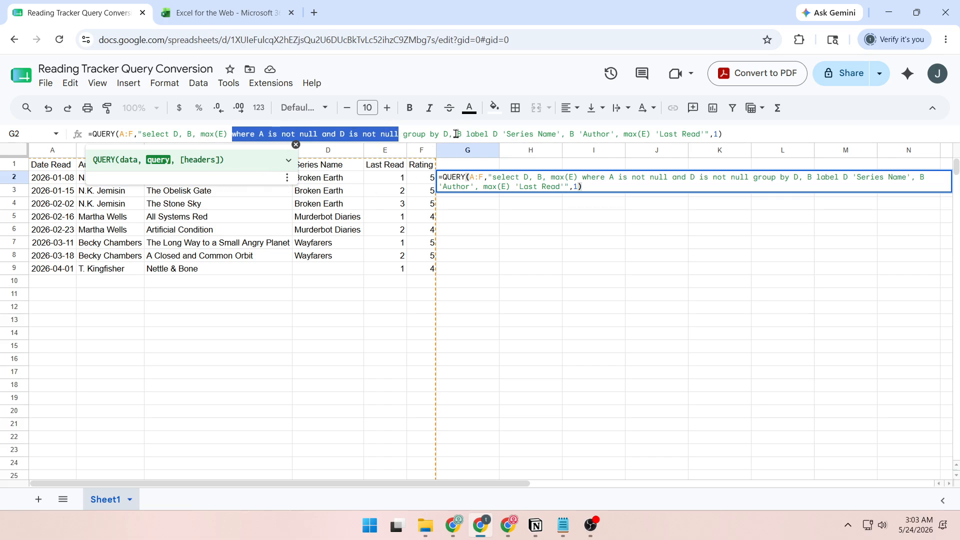
left_click_drag(403, 134, 705, 134)
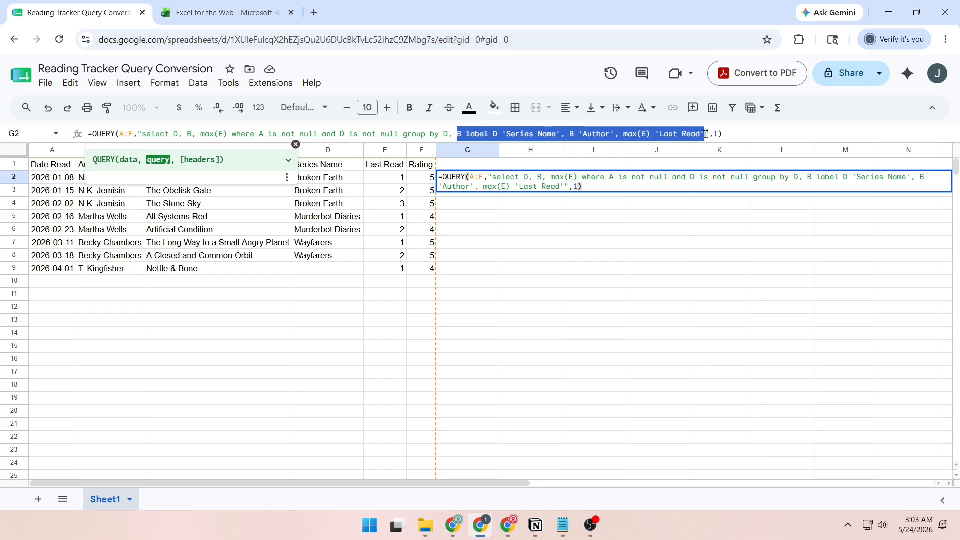
left_click(744, 134)
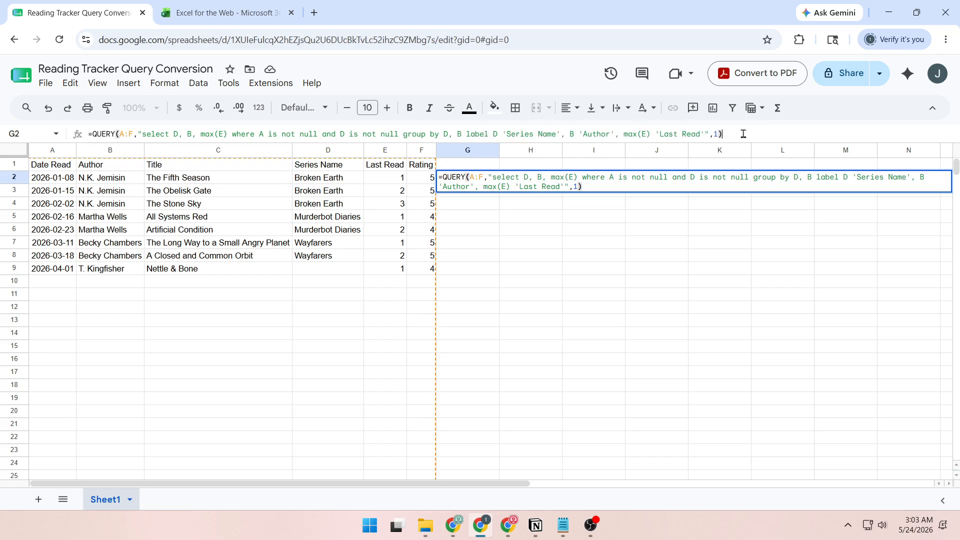
key("Return")
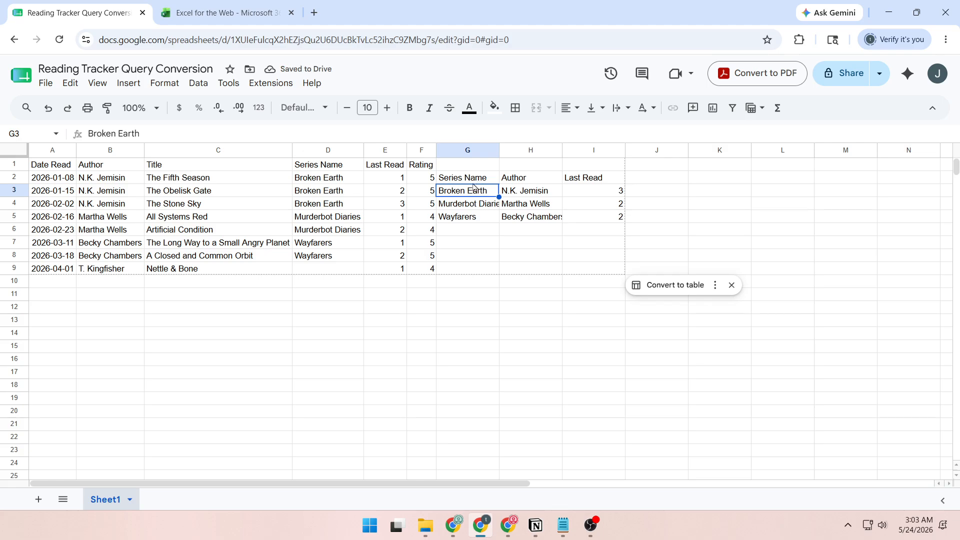
Check the Last Read results for each series in I3:I5.
left_click(605, 192)
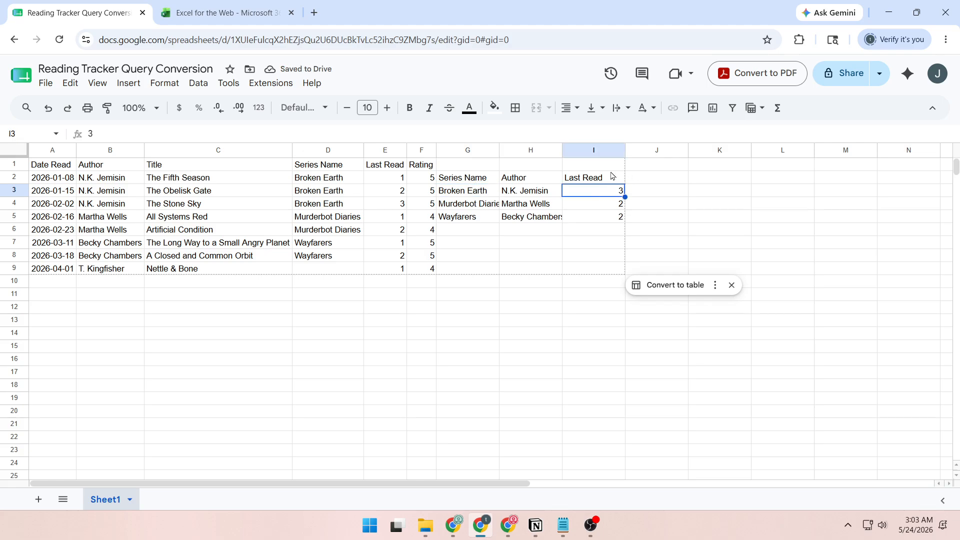
left_click(610, 210)
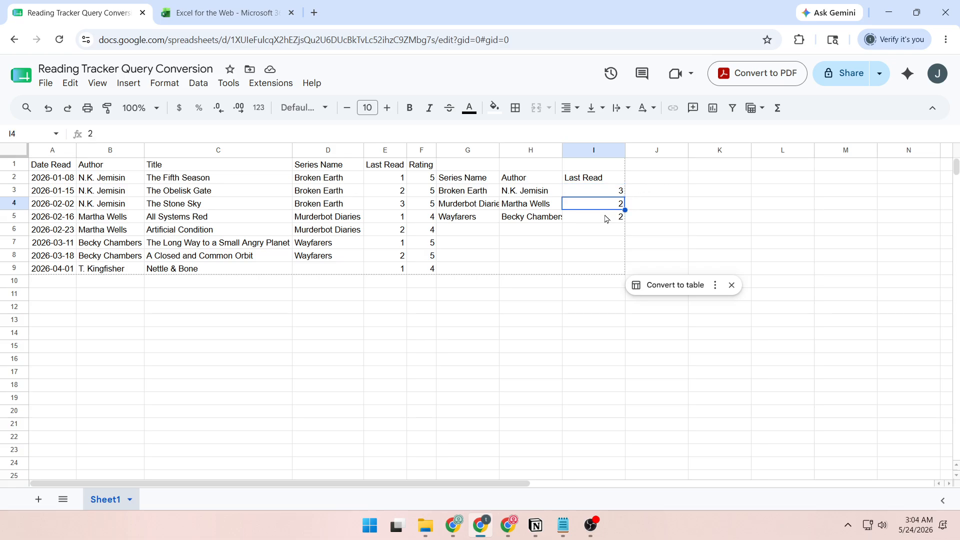
left_click(606, 219)
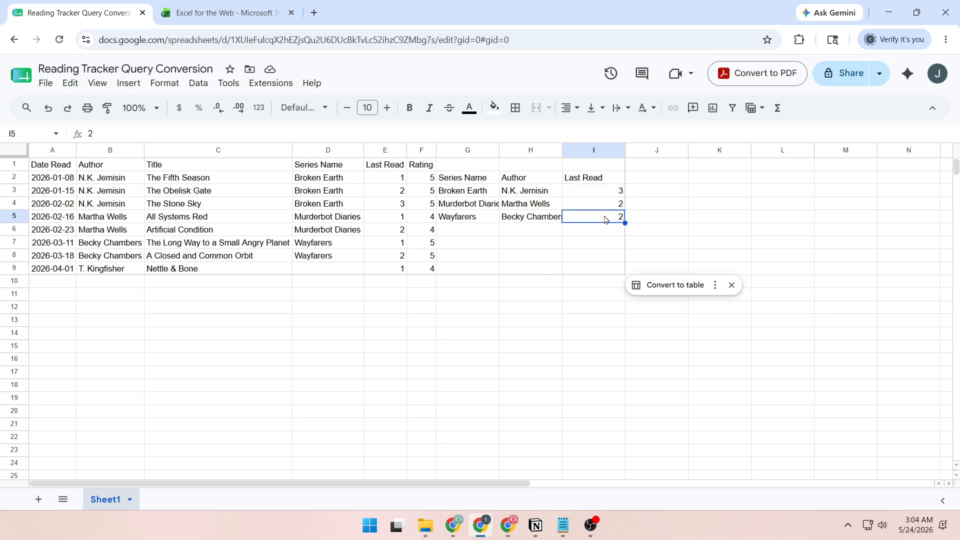
Copy the source data A1:F9, switch to Excel for the web and create a blank workbook.
left_click(44, 169)
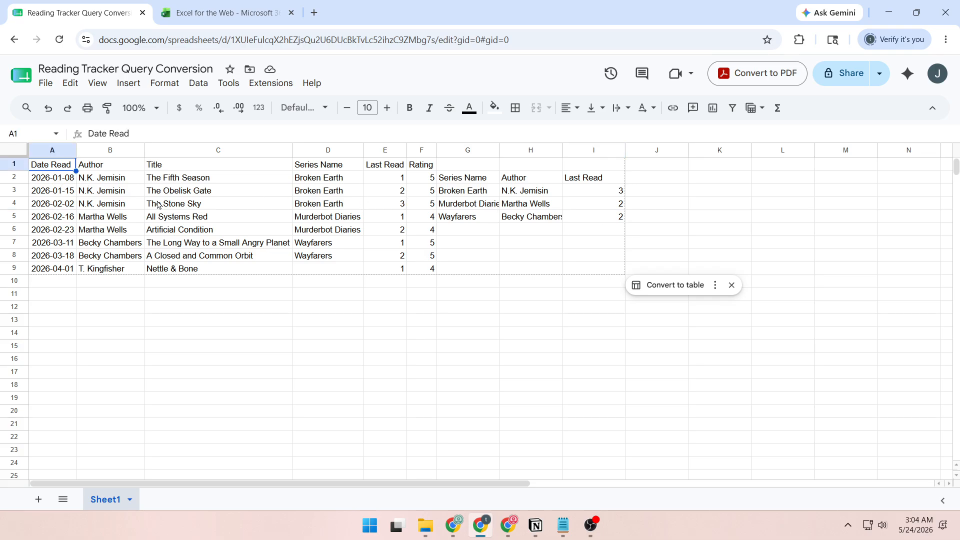
left_click(420, 271, "shift")
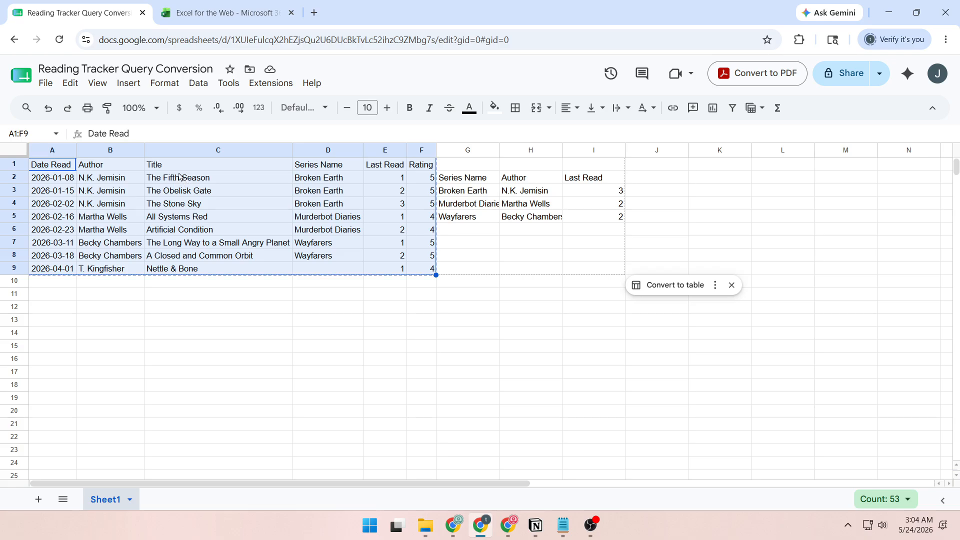
left_click(211, 16)
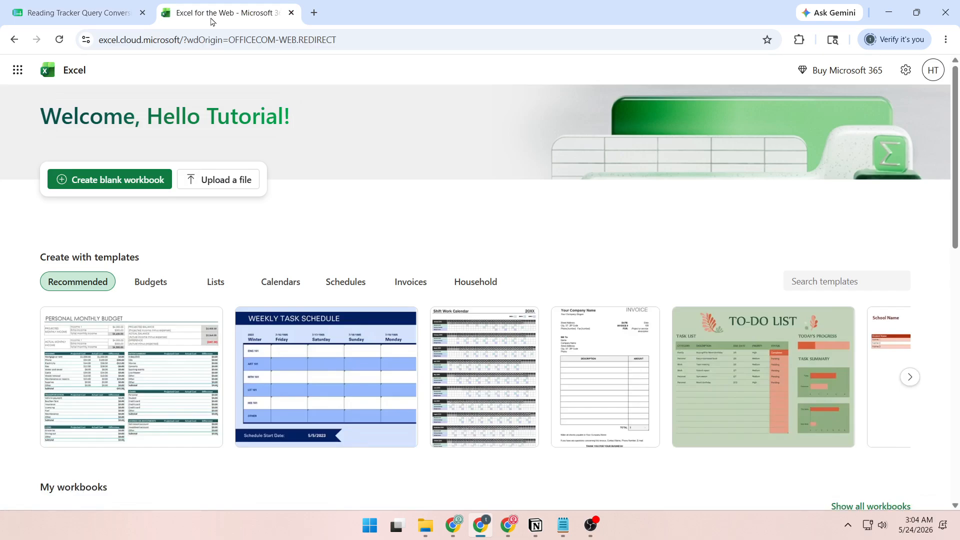
left_click(106, 186)
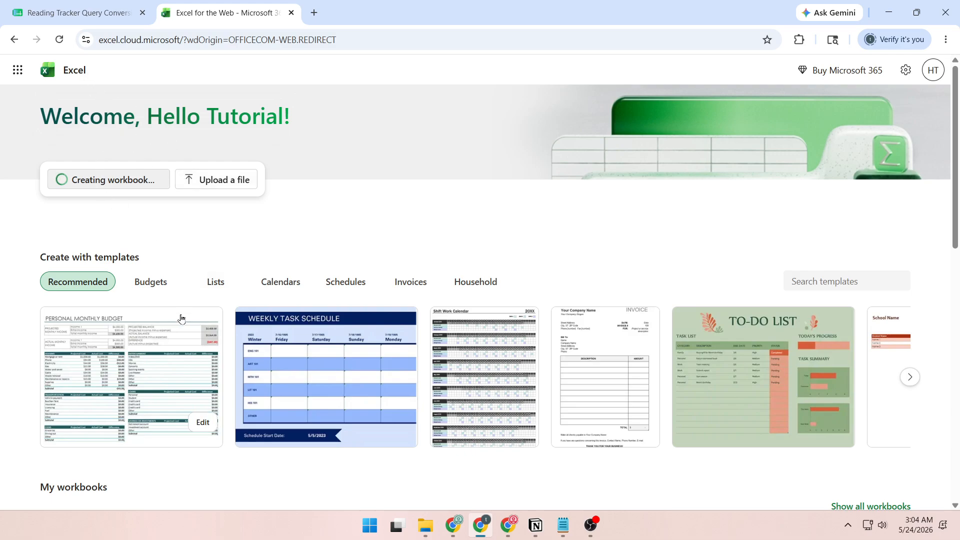
scroll(182, 317, "down", 3)
scroll(182, 318, "up", 3)
scroll(183, 318, "down", 5)
scroll(181, 315, "up", 5)
Paste the copied reading tracker data into the new Excel workbook starting at A1.
left_click(70, 13)
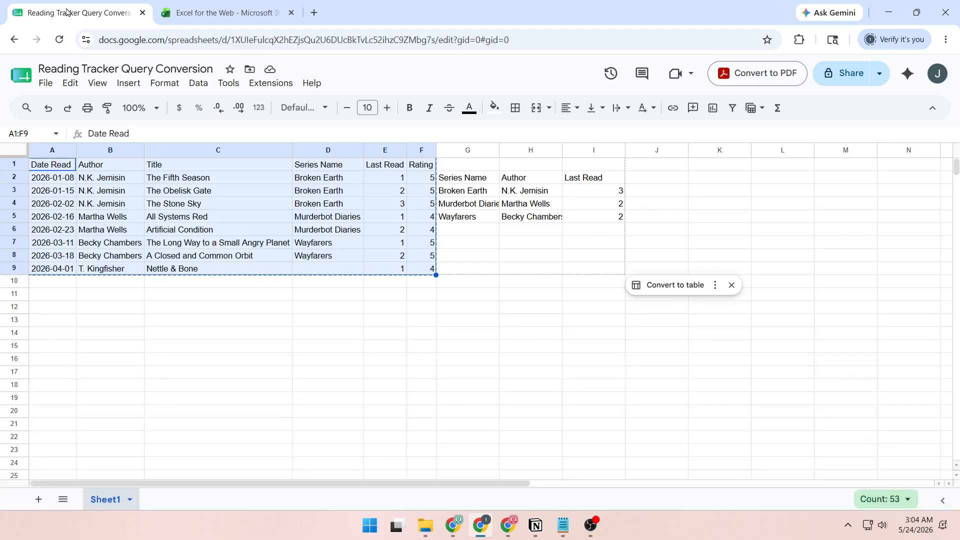
left_click(209, 6)
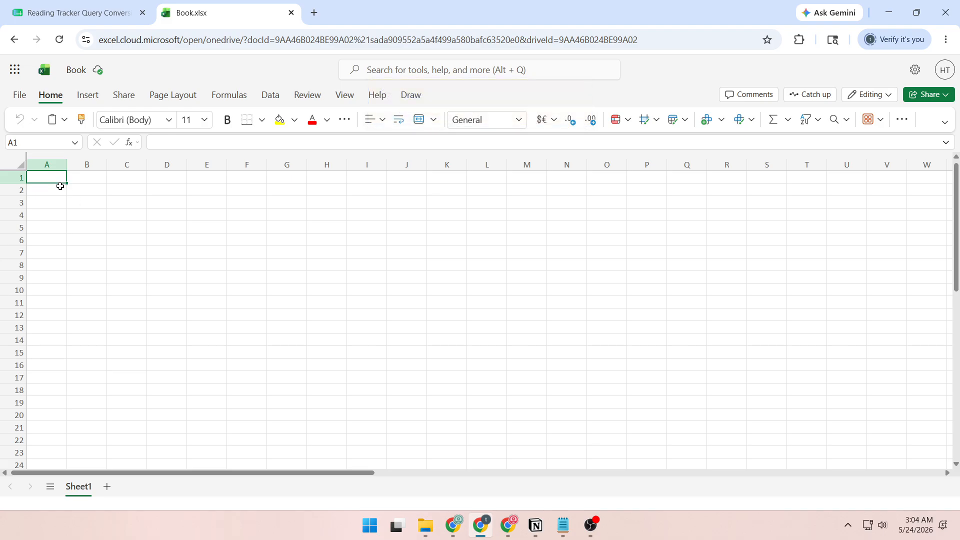
key("ctrl+v")
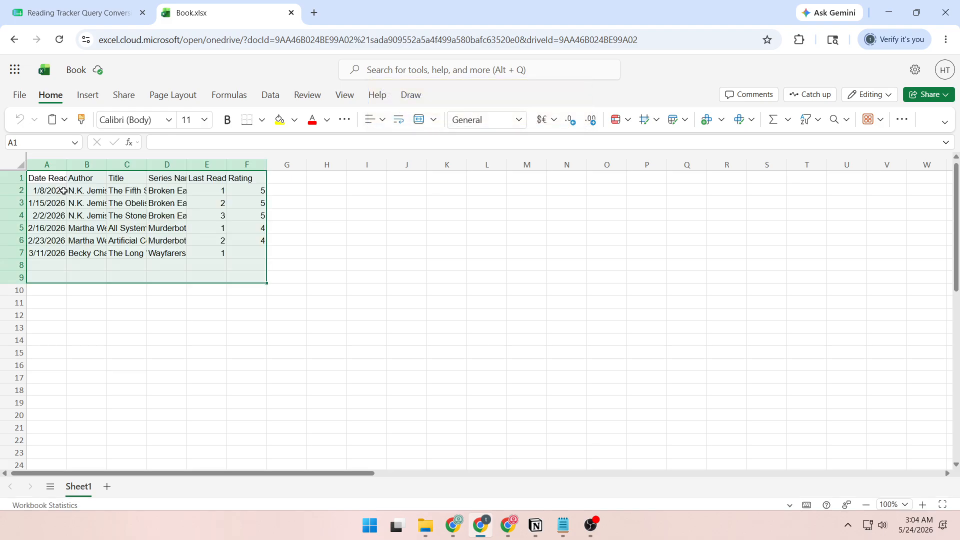
left_click(189, 314)
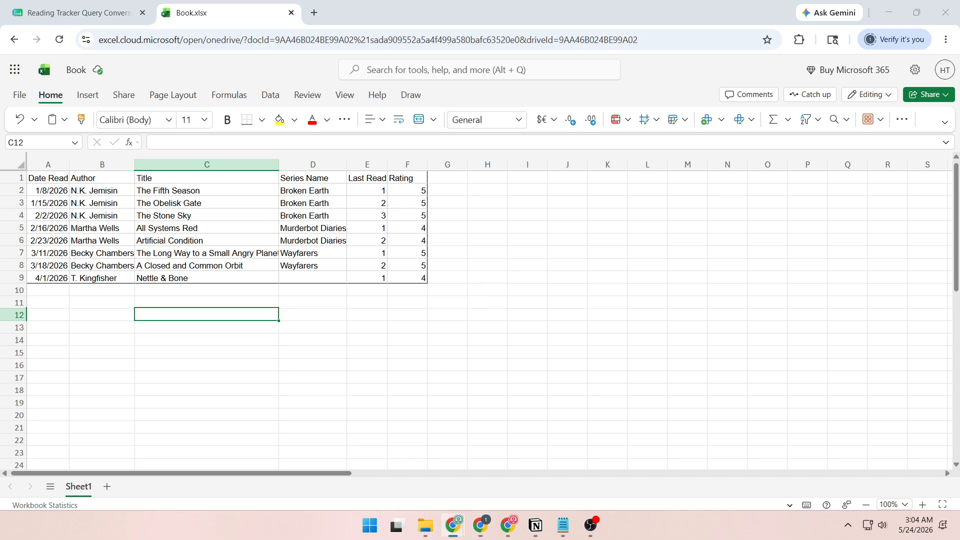
Enter the headers Series Name, Author and Last Read in H1:J1 and auto-fit column H.
left_click(491, 181)
type("Series Name\tAuthor\tLast Read")
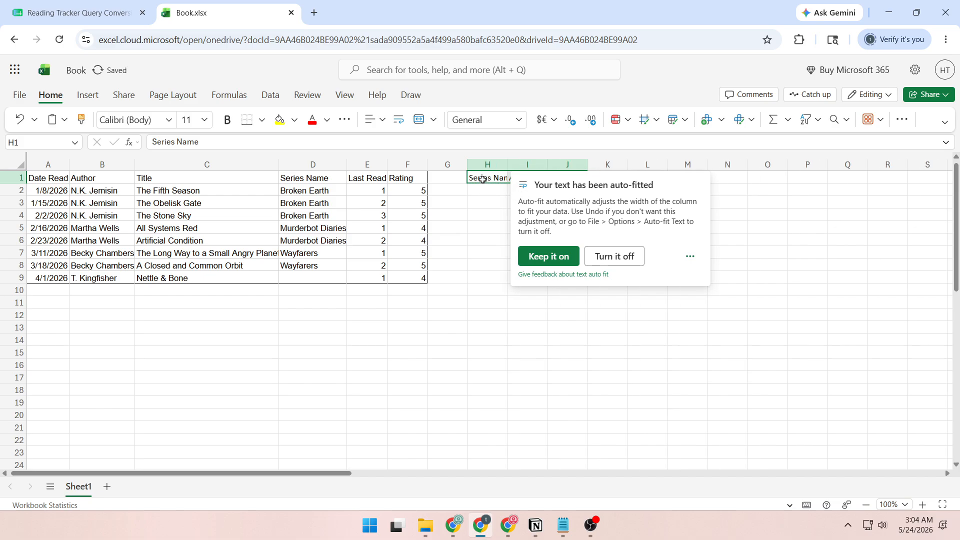
left_click(488, 213)
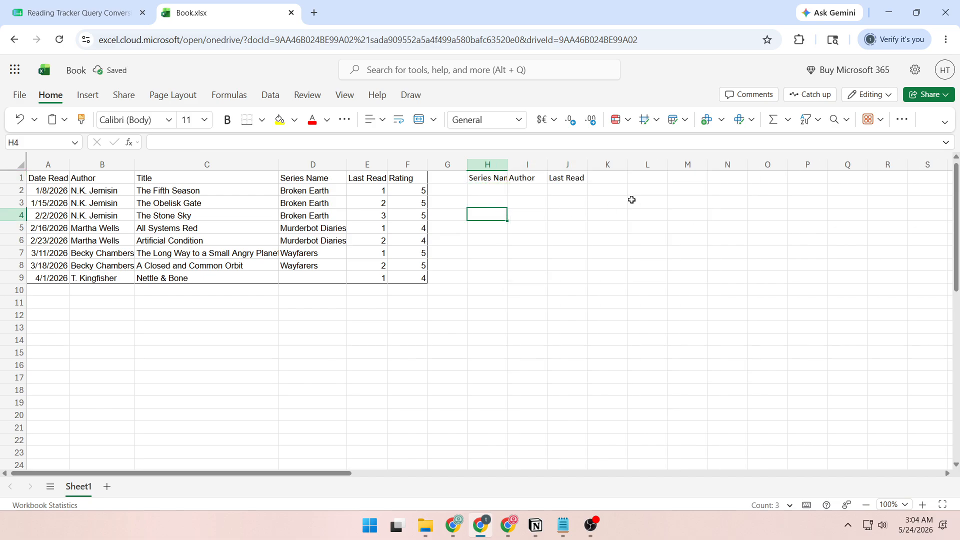
double_click(508, 169)
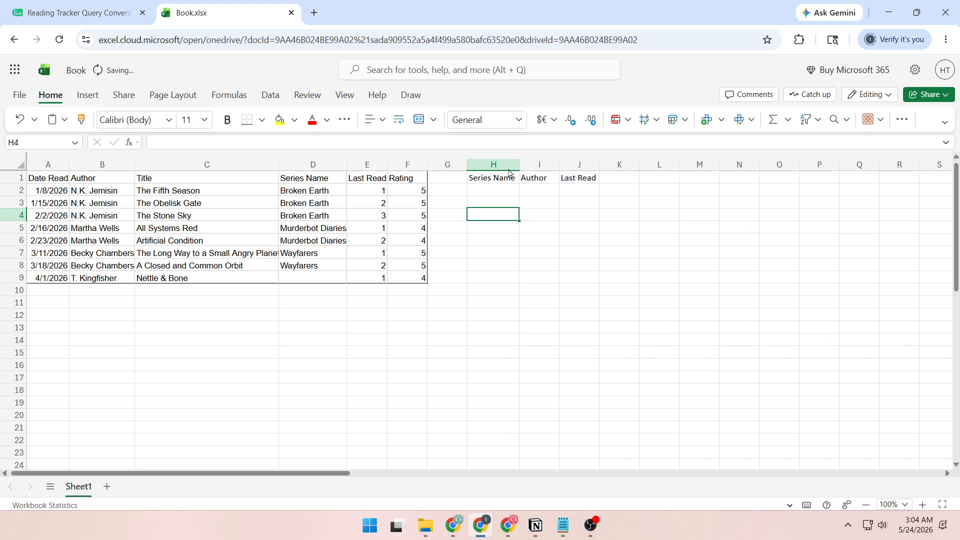
Enter in H2 the formula =LET(keys,UNIQUE(FILTER(CHOOSE({1,2},D2:D9,B2:B9),(A2:A9<>"")*(D2:D9<>""))),CHOOSE({1,2,3},INDEX(keys,,1),INDEX(keys,,2),MAXIFS(E2:E9,D2:D9,INDEX(keys,,1),B2:B9,INDEX(keys,,2),A2:A9,"<>"))).
left_click(453, 525)
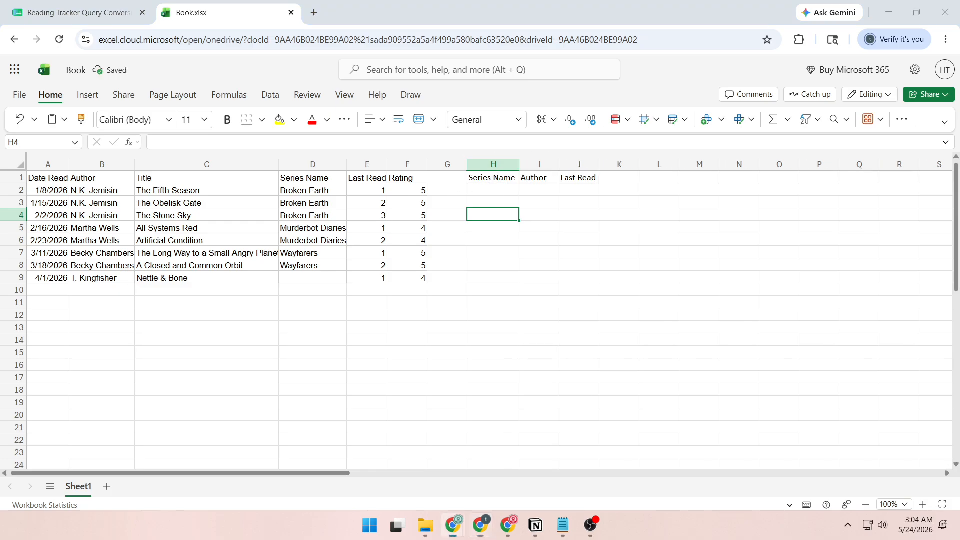
left_click(482, 193)
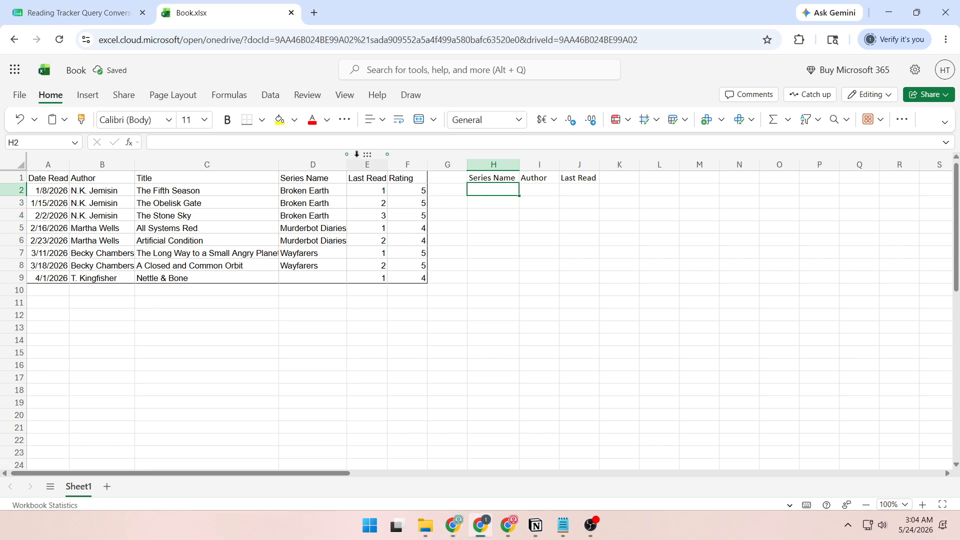
left_click(381, 140)
type("=LET(keys,UNIQUE(FILTER(CHOOSE({1,2},D2:D9,B2:B9),(A2:A9<>\"\")*(D2:D9<>\"\"))),CHOOSE({1,2,3},INDEX(keys,,1),INDEX(keys,,2),MAXIFS(E2:E9,D2:D9,INDEX(keys,,1),B2:B9,INDEX(keys,,2),A2:A9,\"<>\")))")
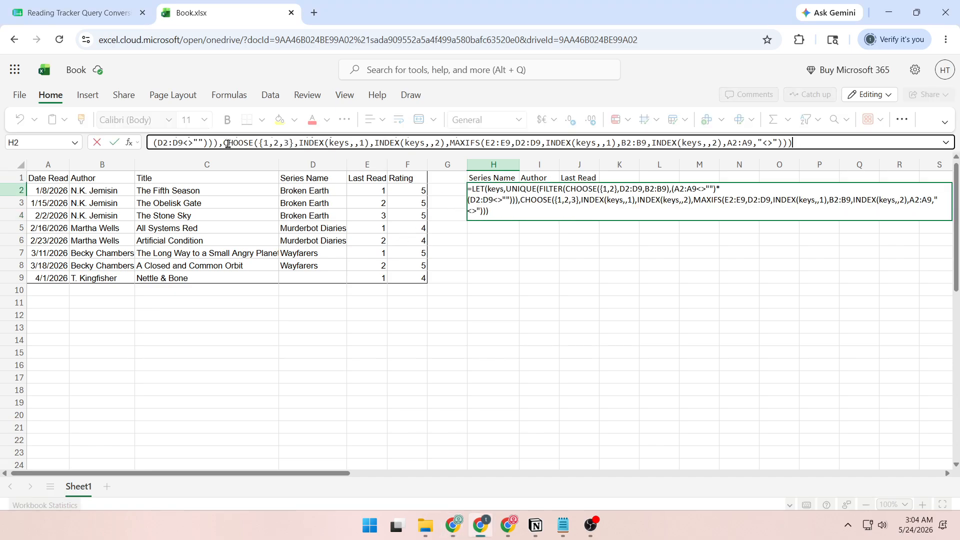
left_click(208, 144)
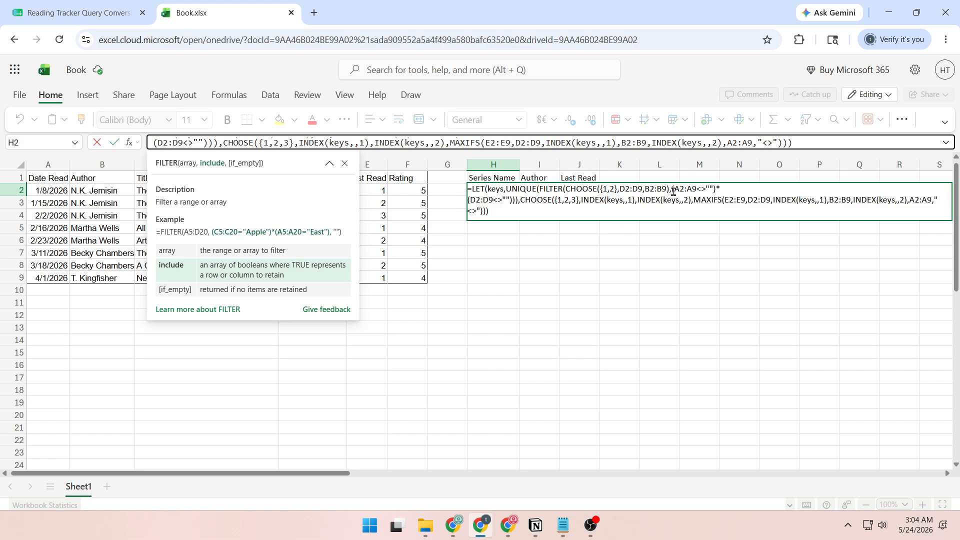
left_click_drag(582, 201, 635, 200)
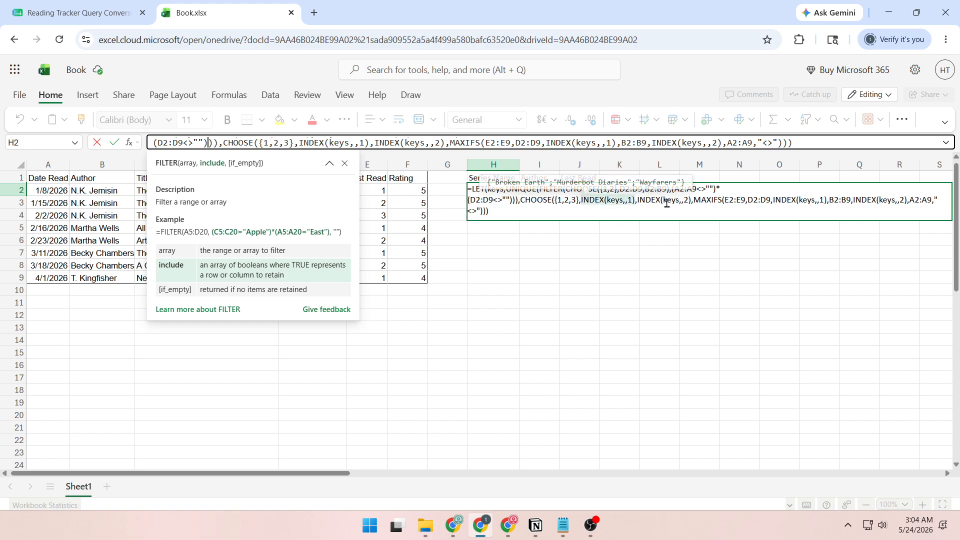
double_click(821, 200)
triple_click(476, 189)
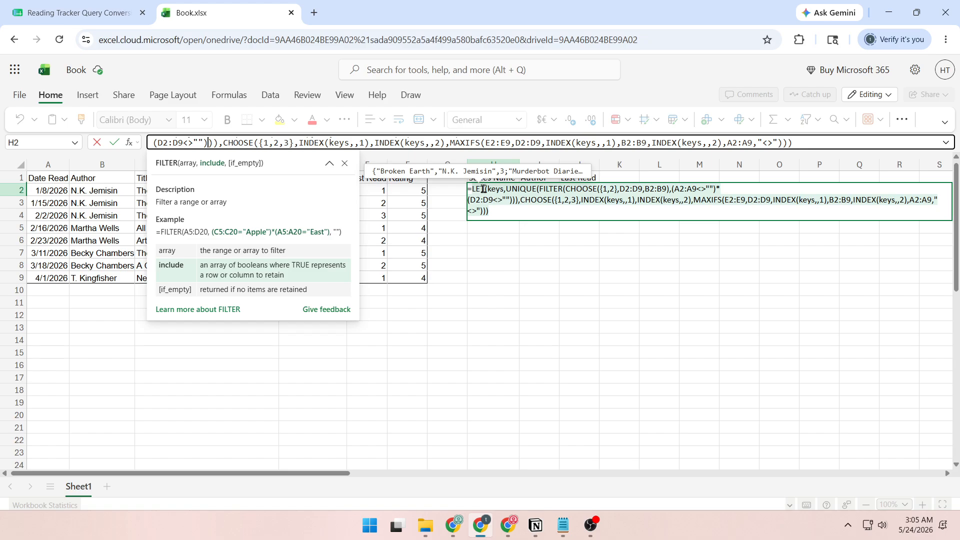
left_click(496, 213)
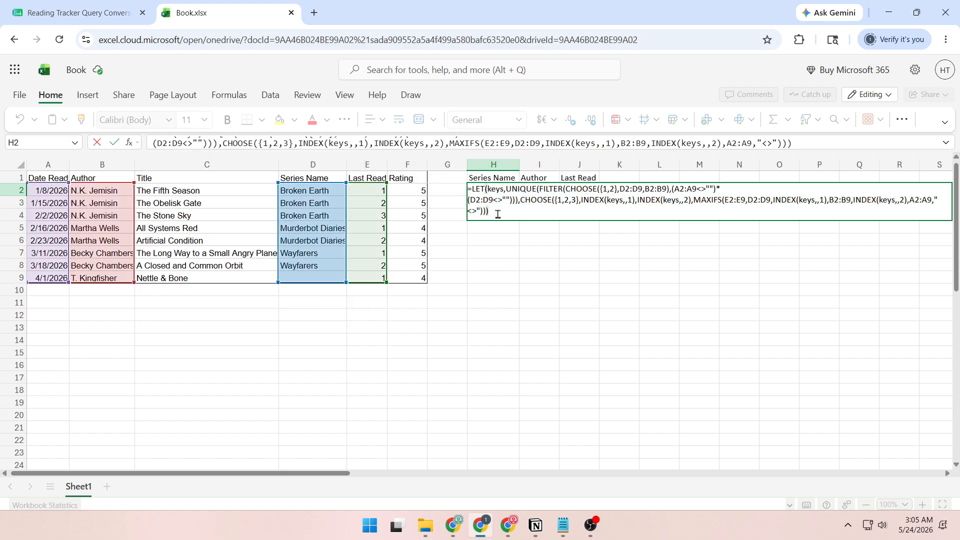
key("Return")
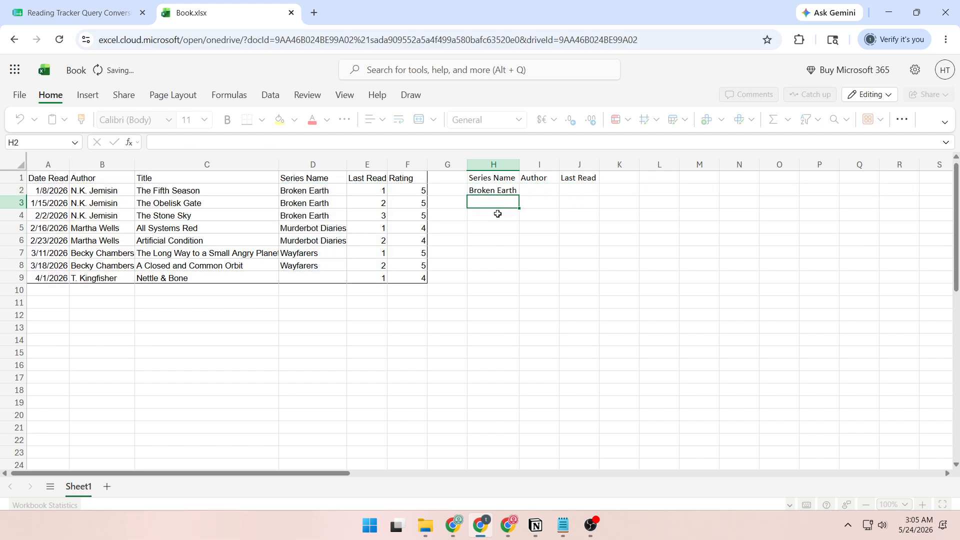
left_click(499, 235)
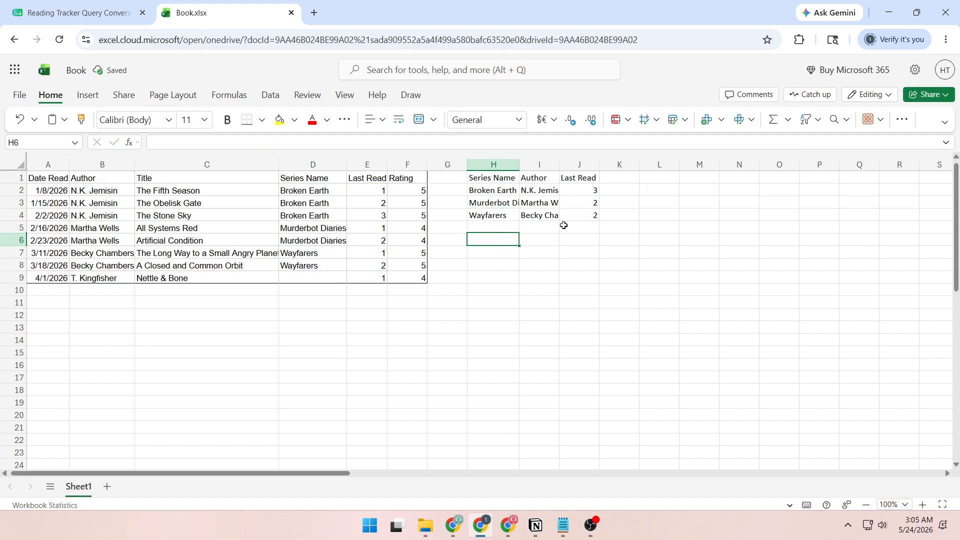
Auto-fit columns H and I so the series names and authors fit their contents.
double_click(519, 164)
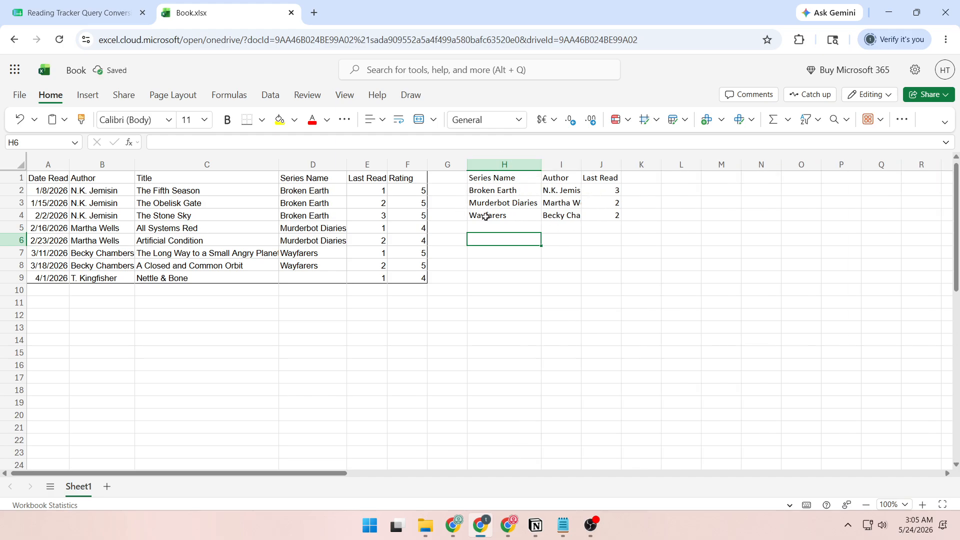
double_click(582, 165)
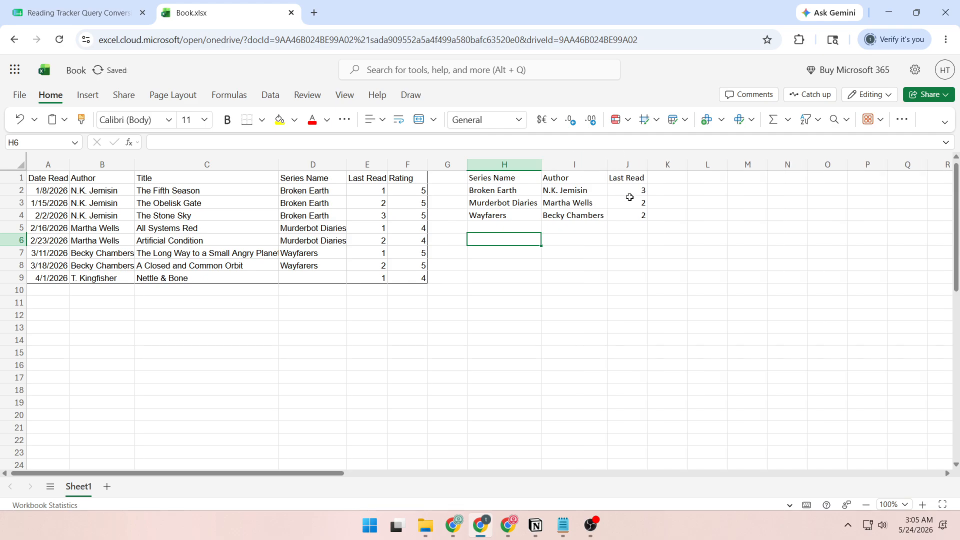
Examine the formula output in H2:J4, checking the series name, author and last read value row by row.
left_click_drag(512, 191, 617, 210)
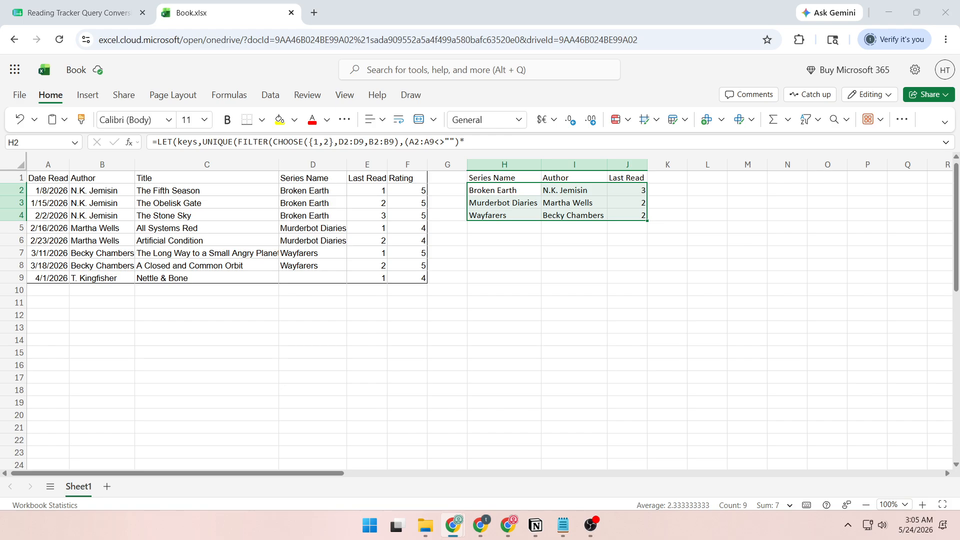
left_click(528, 299)
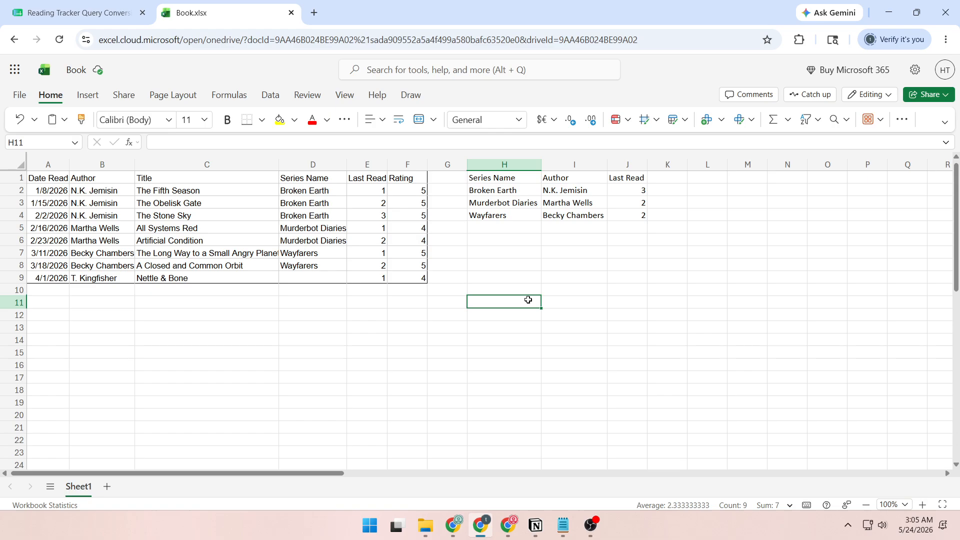
left_click(509, 192)
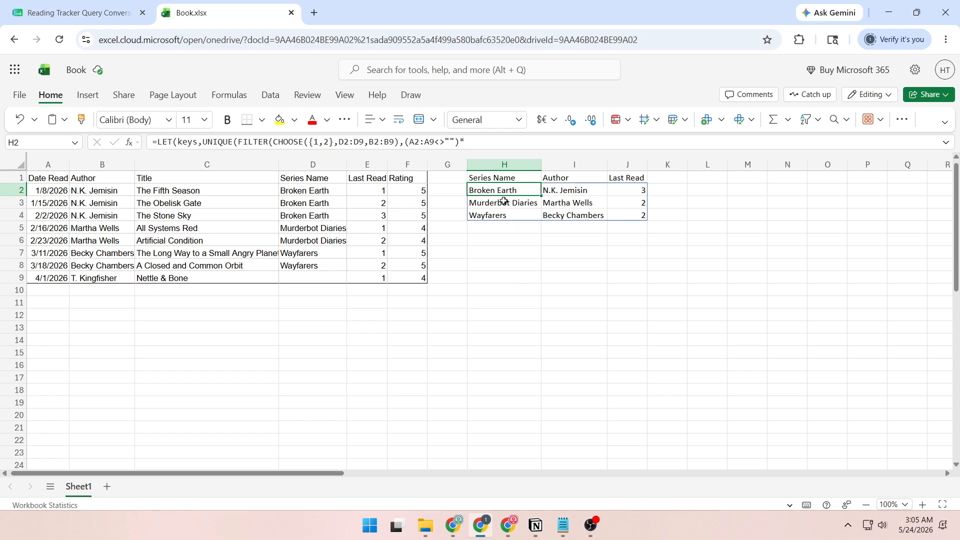
left_click(645, 191, "shift")
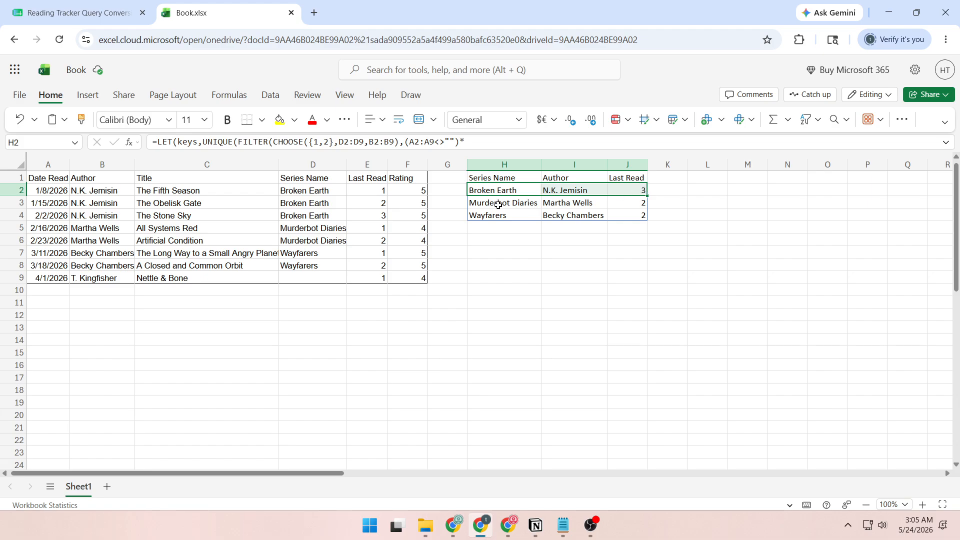
left_click_drag(498, 205, 641, 206)
left_click_drag(475, 214, 634, 220)
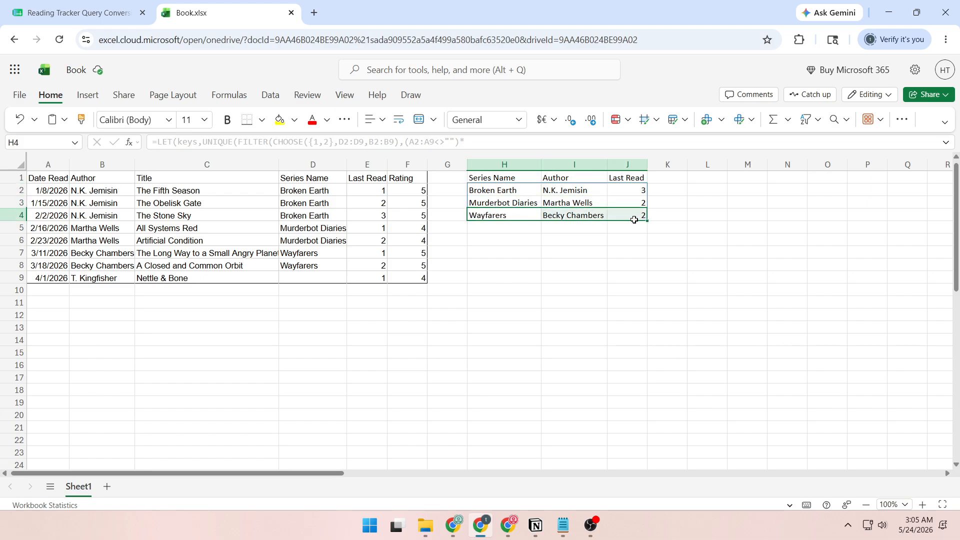
left_click(517, 266)
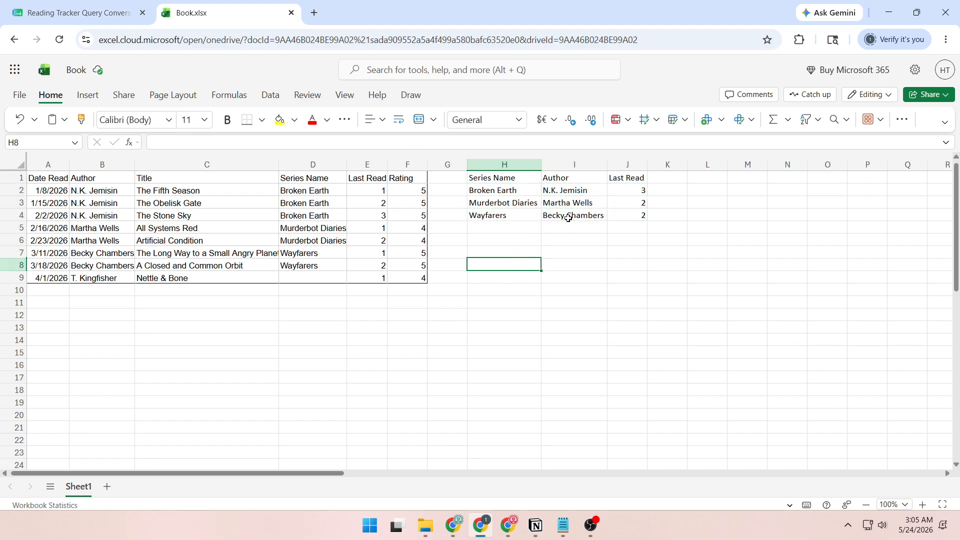
Switch to the Reading Tracker Query Conversion Google Sheet and widen column G to fit the series names.
left_click(52, 11)
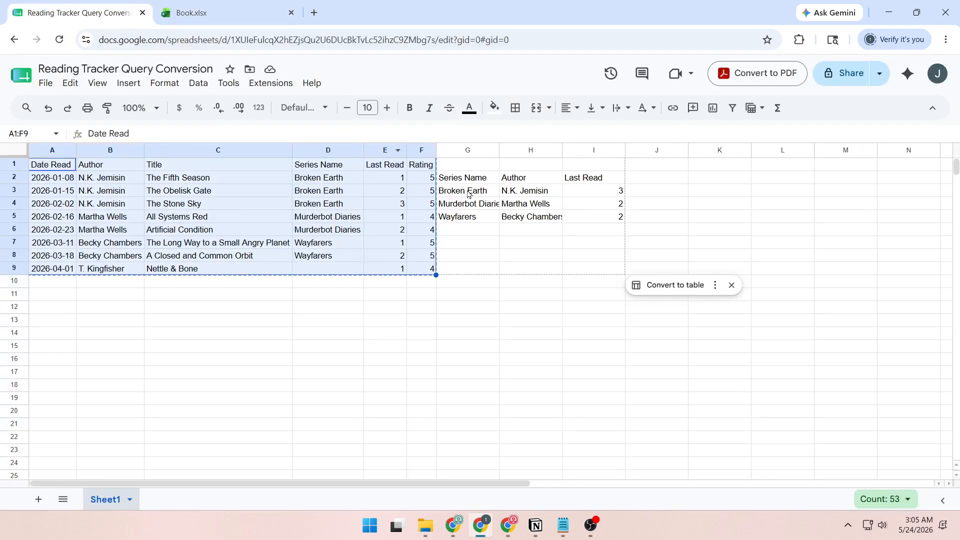
left_click(497, 151)
left_click_drag(499, 151, 508, 169)
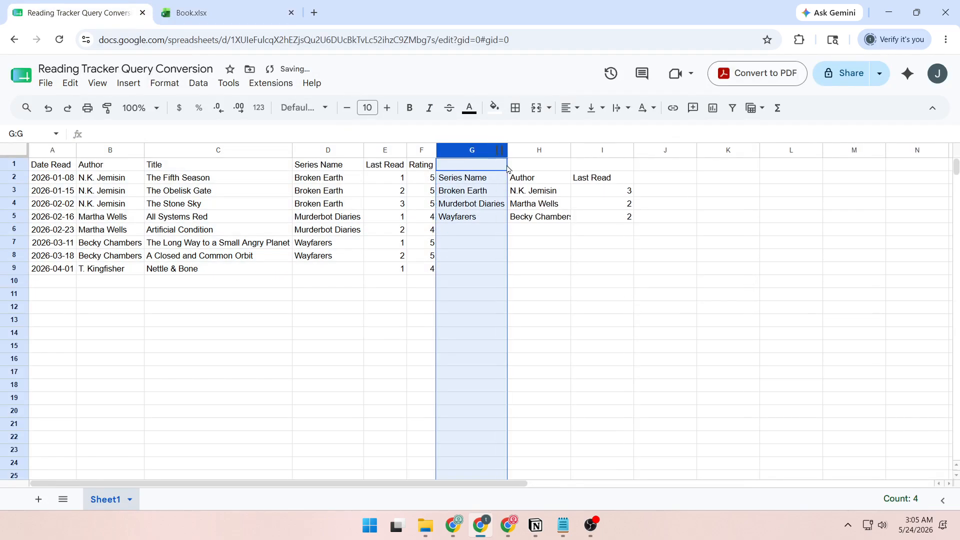
left_click(490, 195)
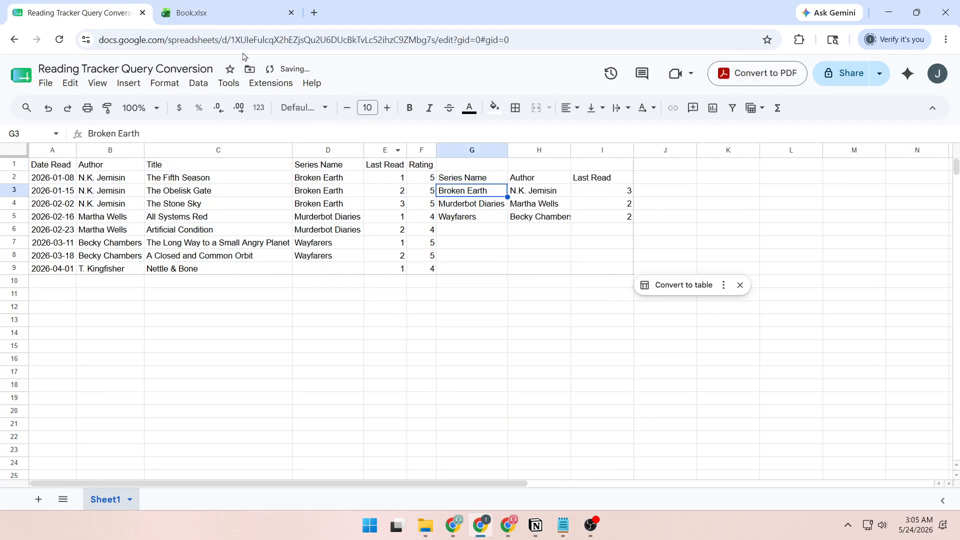